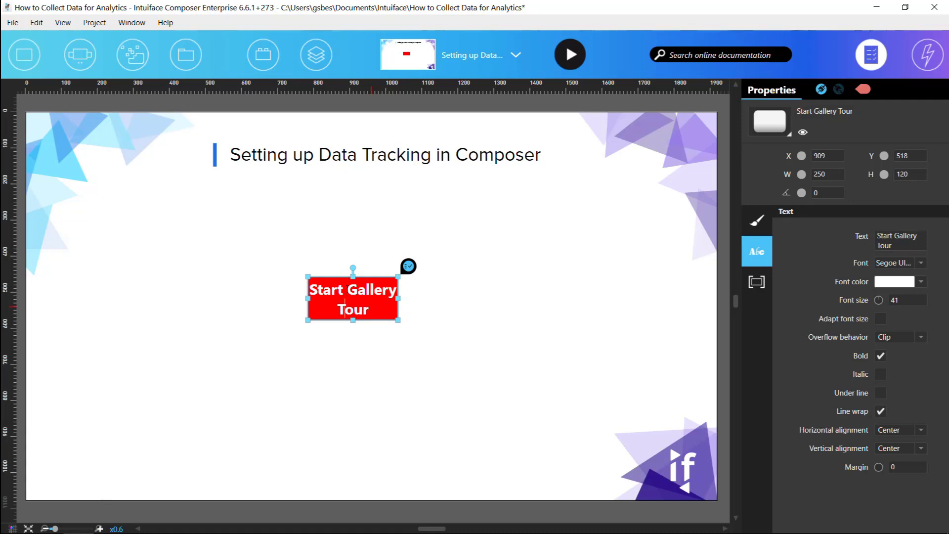
Create an is tapped trigger from the Start Gallery Tour button and give it the Data Tracking action Start new session.
right_click(348, 290)
left_click(315, 492)
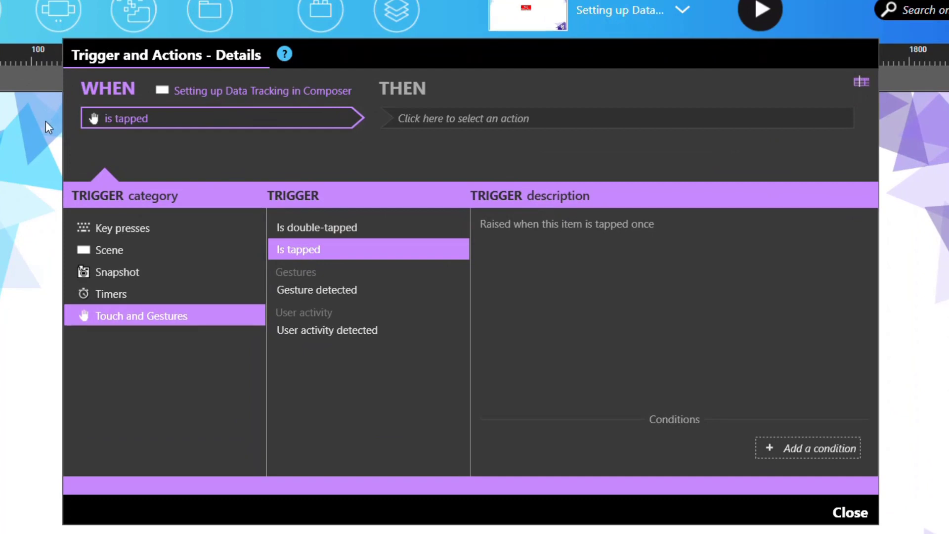
left_click(501, 120)
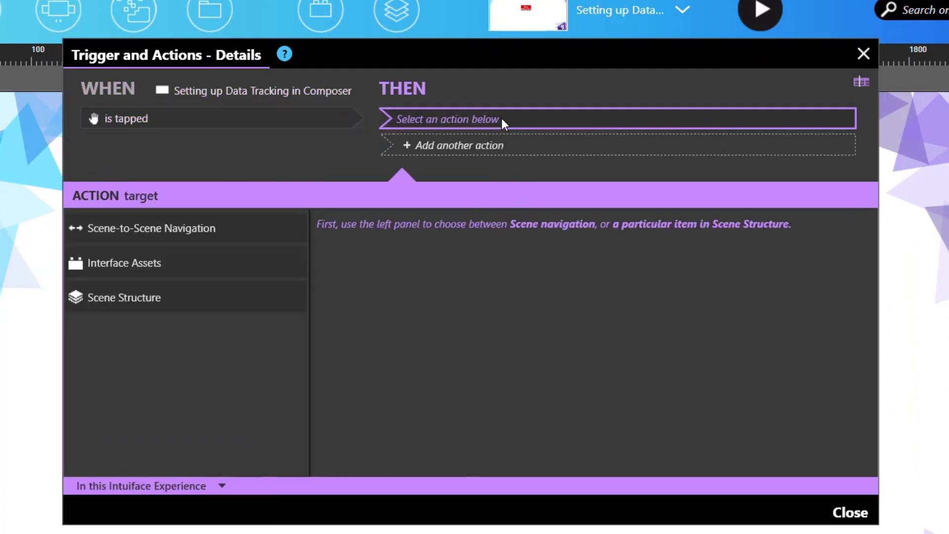
left_click(144, 269)
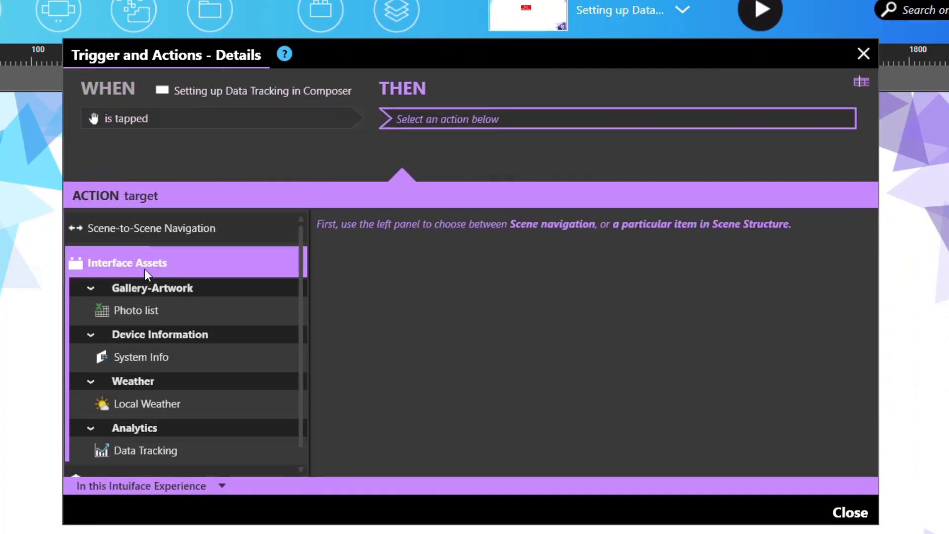
left_click(166, 448)
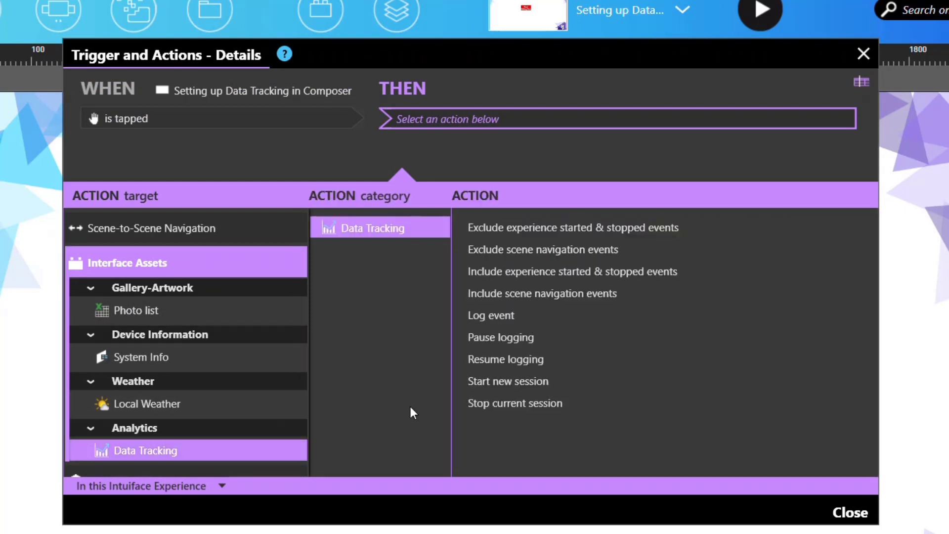
left_click(495, 379)
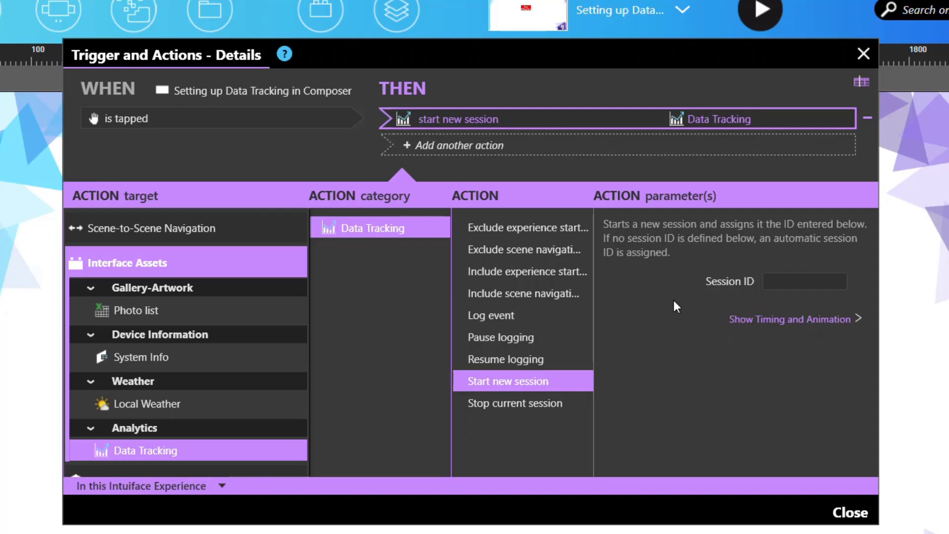
Add a second action to the trigger that goes to the Track interaction events scene, and finish the trigger.
left_click(517, 147)
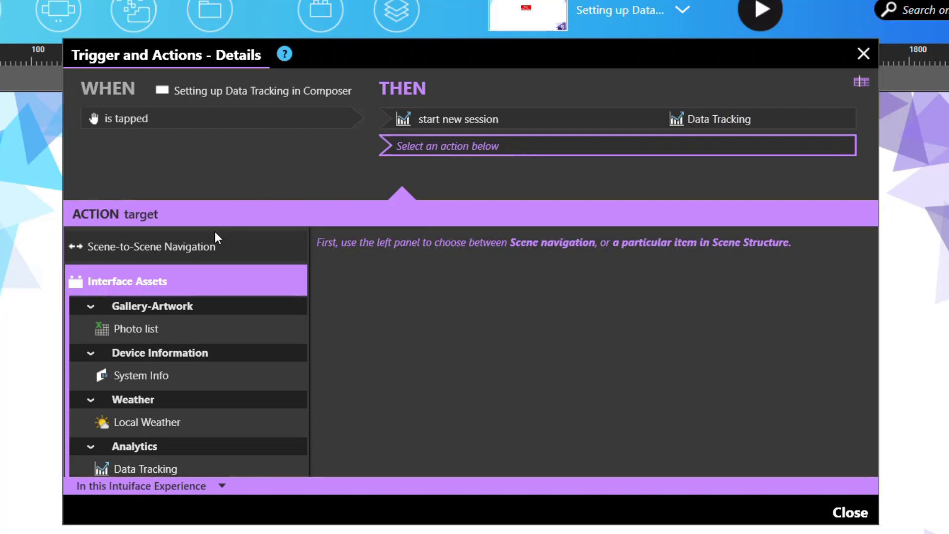
left_click(187, 244)
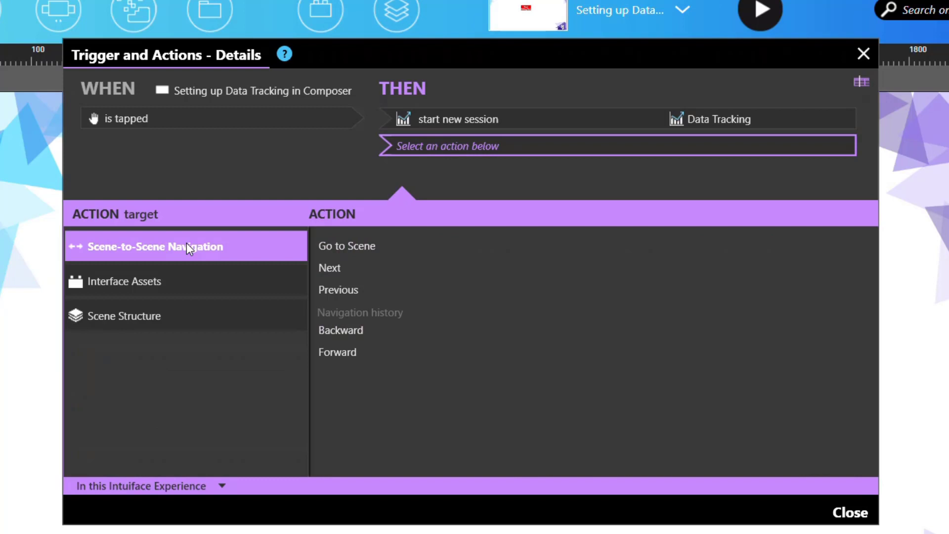
left_click(378, 249)
left_click(751, 271)
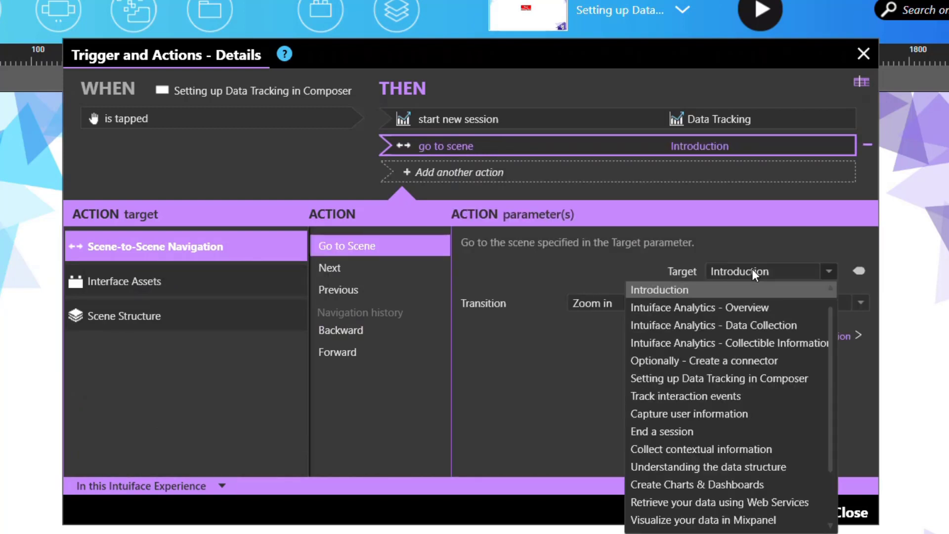
left_click(745, 399)
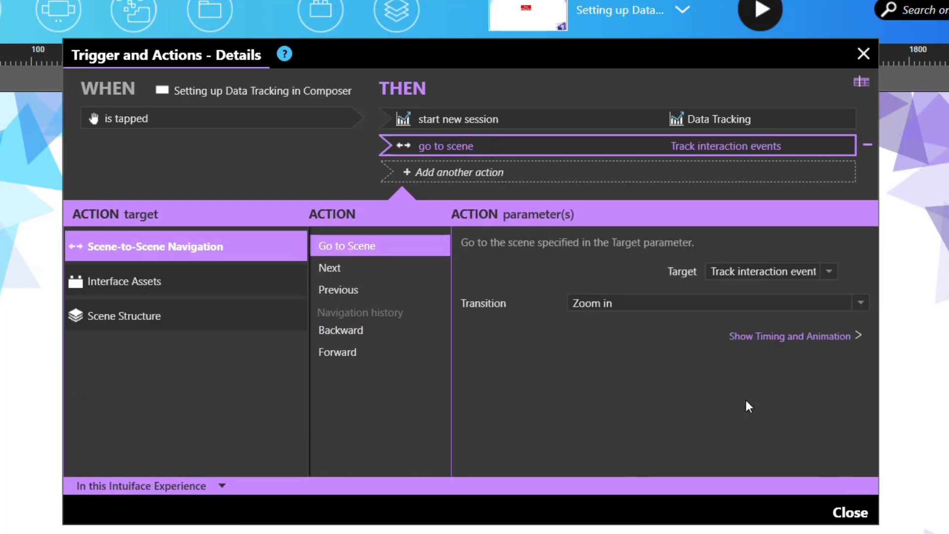
left_click(859, 514)
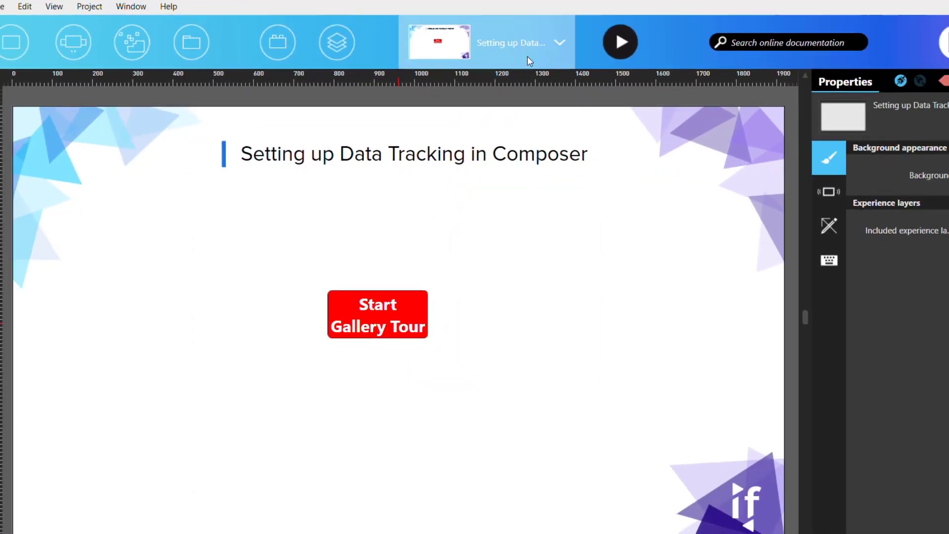
Open the Track interaction events scene, hide its properties, and look over the artwork detail group below the scene.
left_click(640, 25)
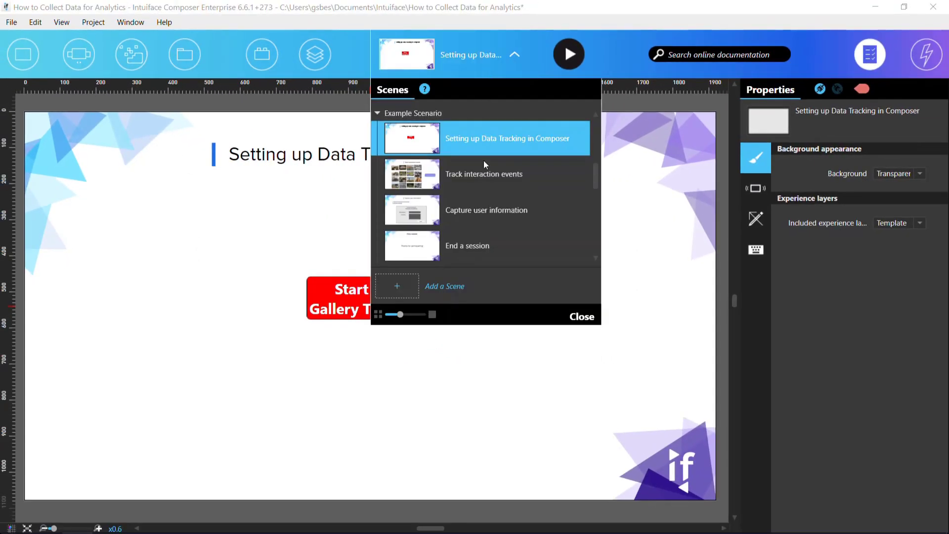
left_click(486, 174)
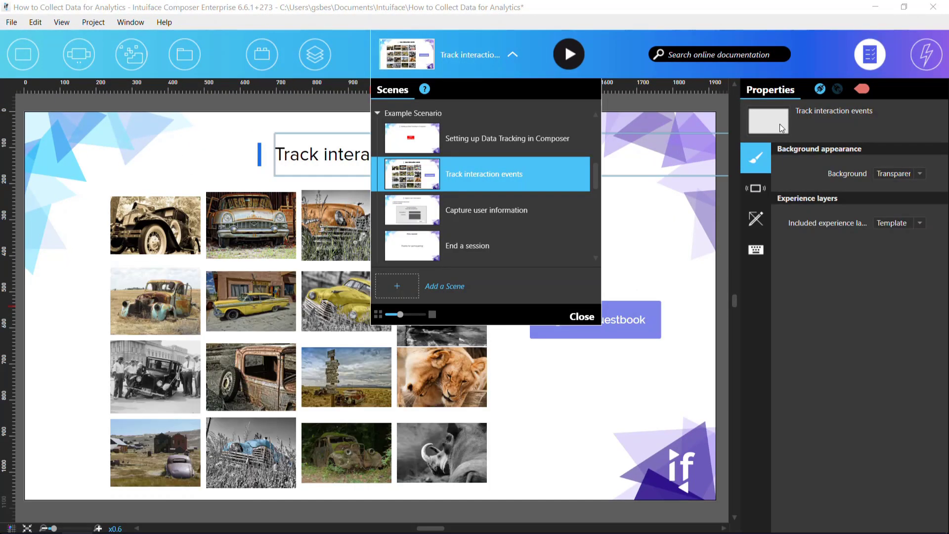
left_click(868, 57)
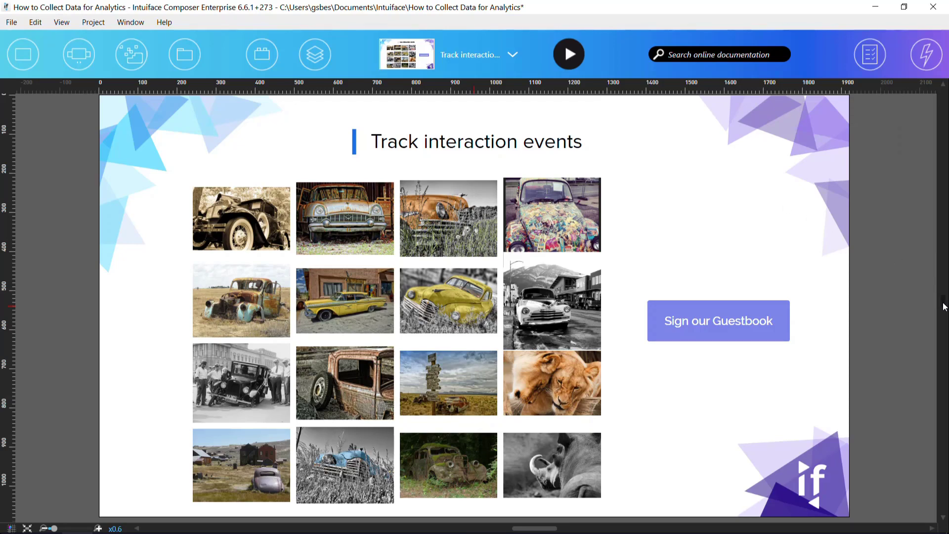
left_click_drag(943, 307, 944, 313)
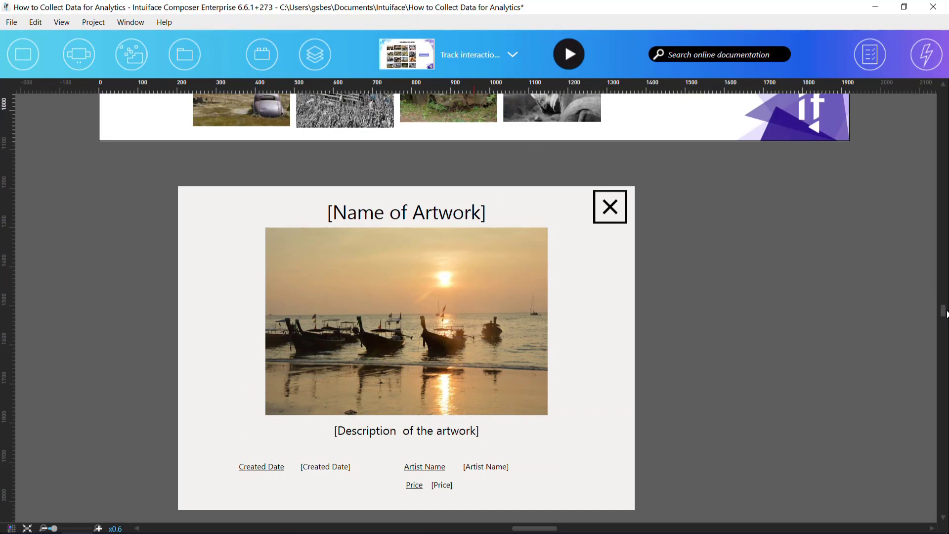
scroll(942, 309, "up", 2)
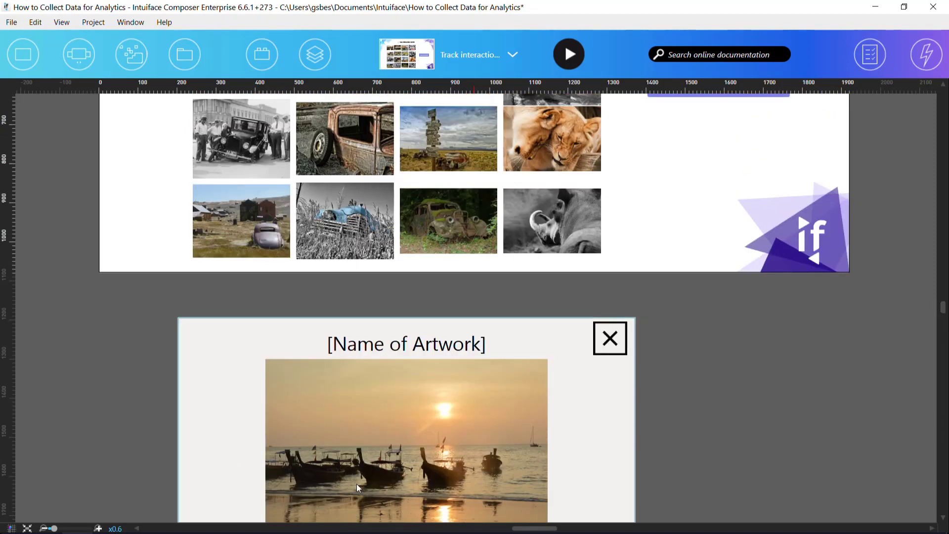
left_click(27, 528)
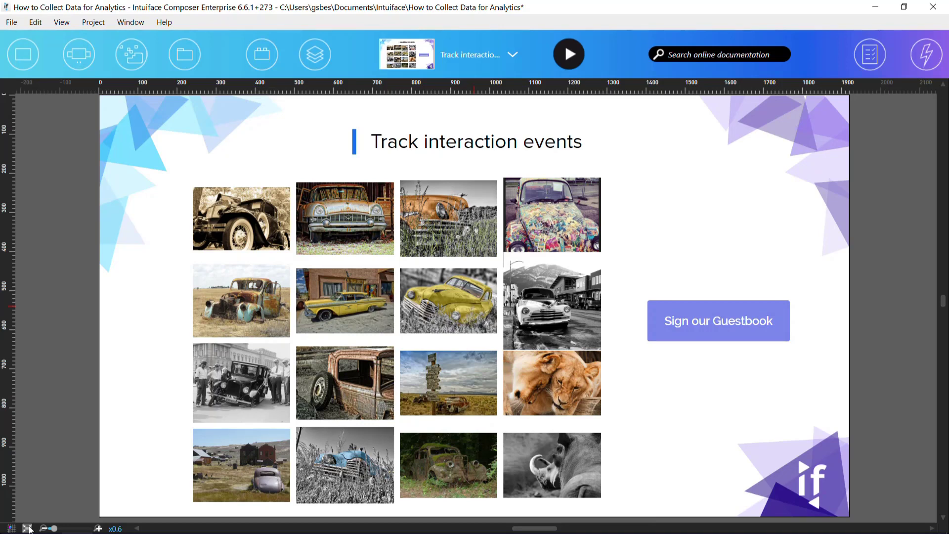
Show the scene structure and open the details of the Photo Template's is tapped trigger.
left_click(314, 55)
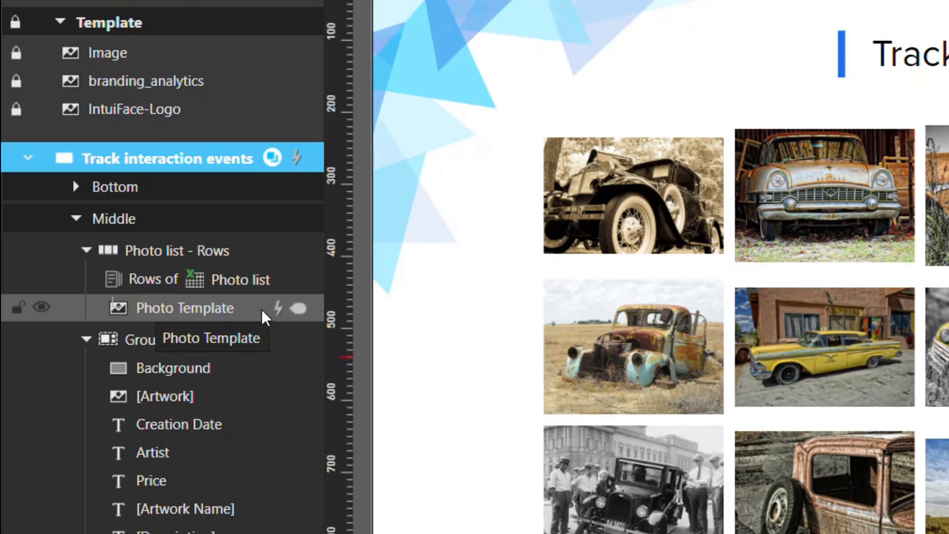
mouse_move(277, 312)
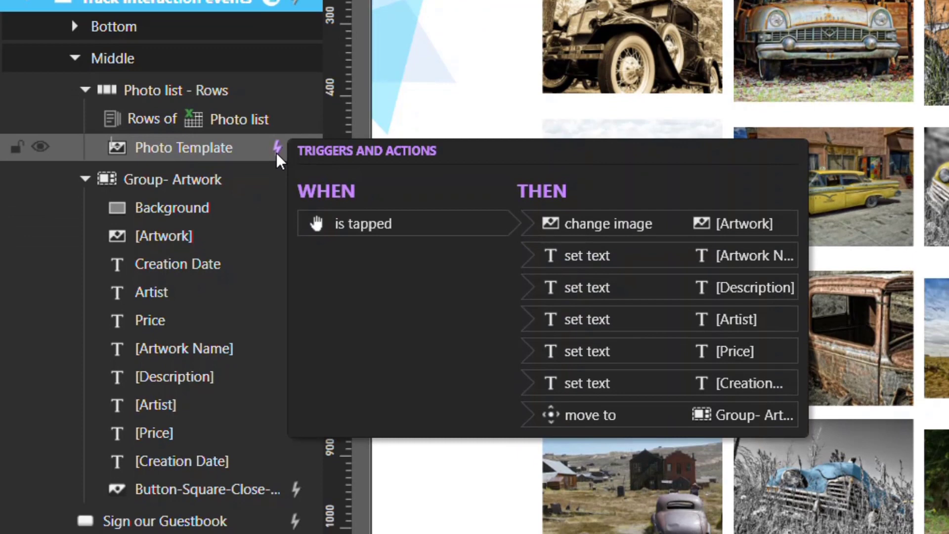
left_click(378, 219)
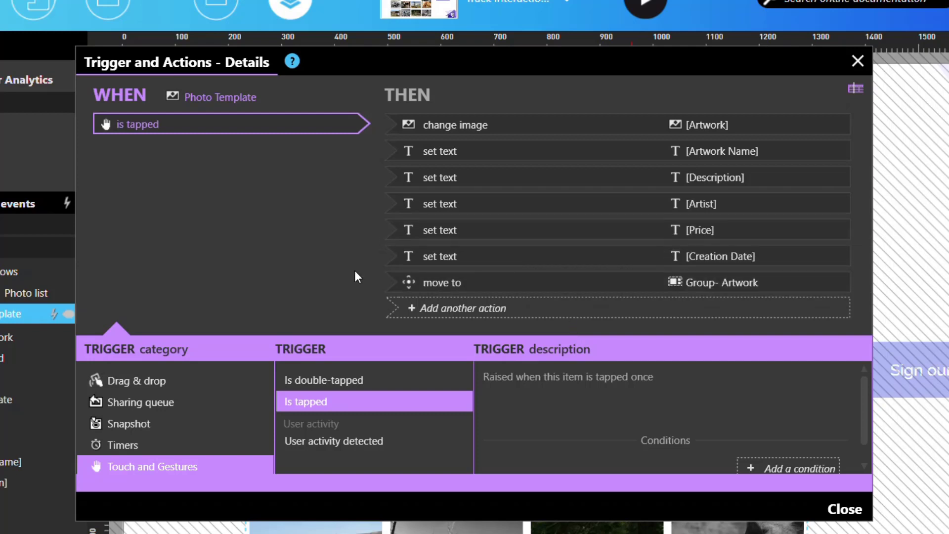
left_click_drag(437, 127, 630, 138)
left_click_drag(421, 288, 713, 287)
Add another action to the Photo Template's trigger, using Log event from the Data Tracking interface asset.
left_click(432, 307)
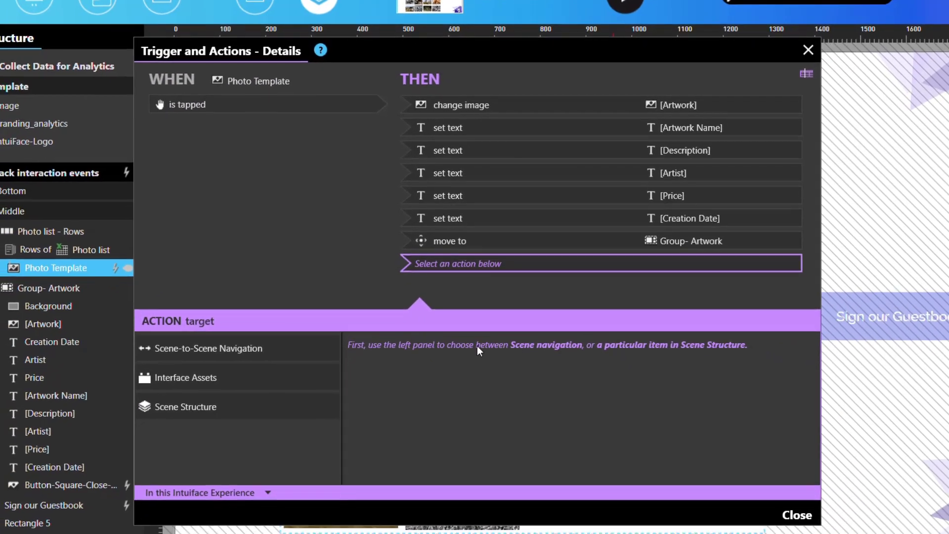
left_click_drag(487, 311, 500, 264)
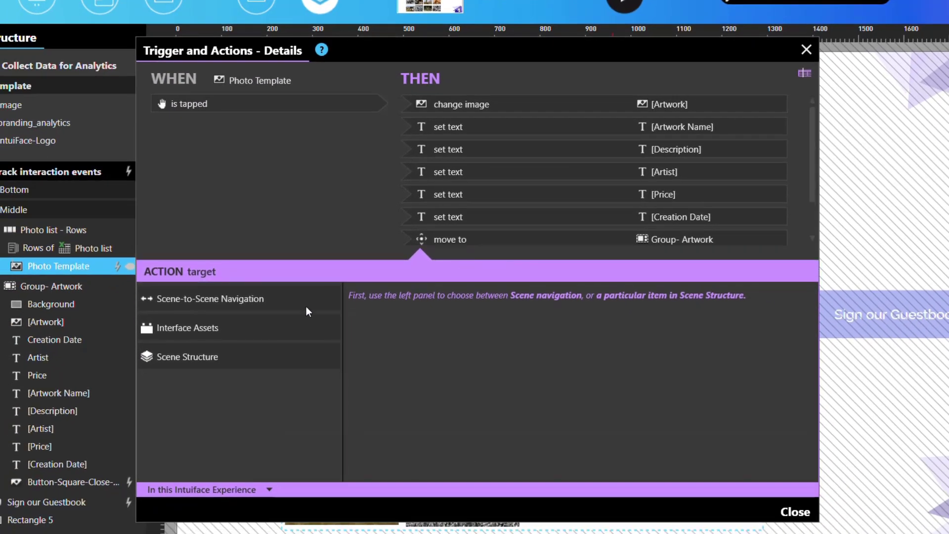
left_click(218, 329)
scroll(224, 346, "down", 2)
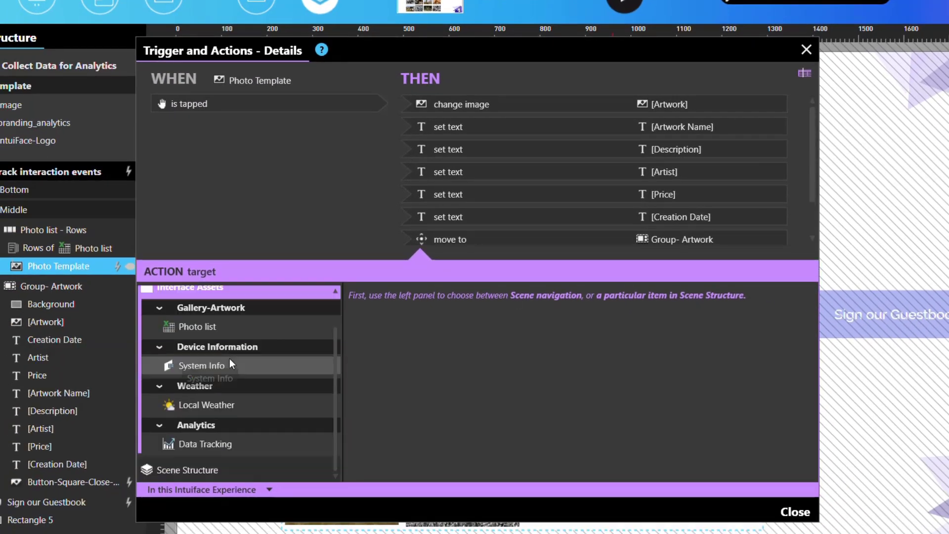
left_click(222, 444)
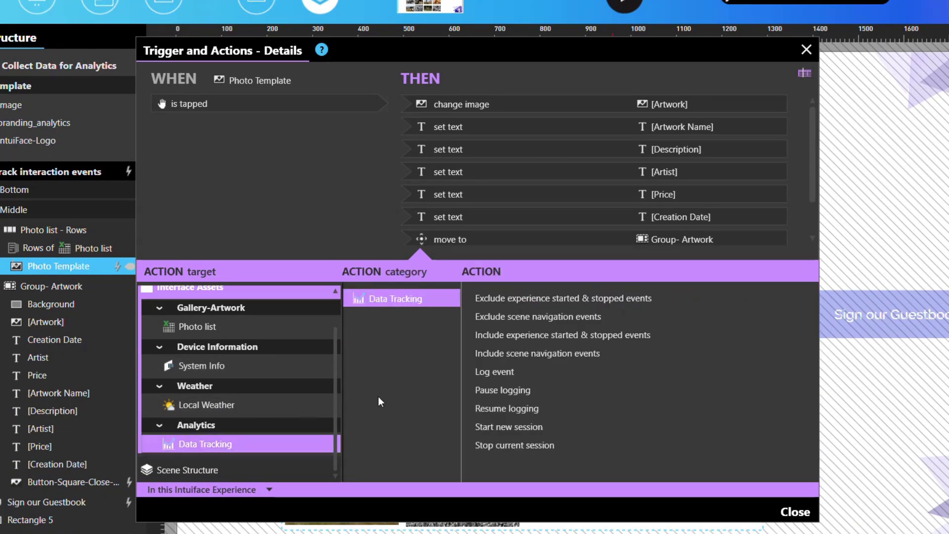
left_click(514, 371)
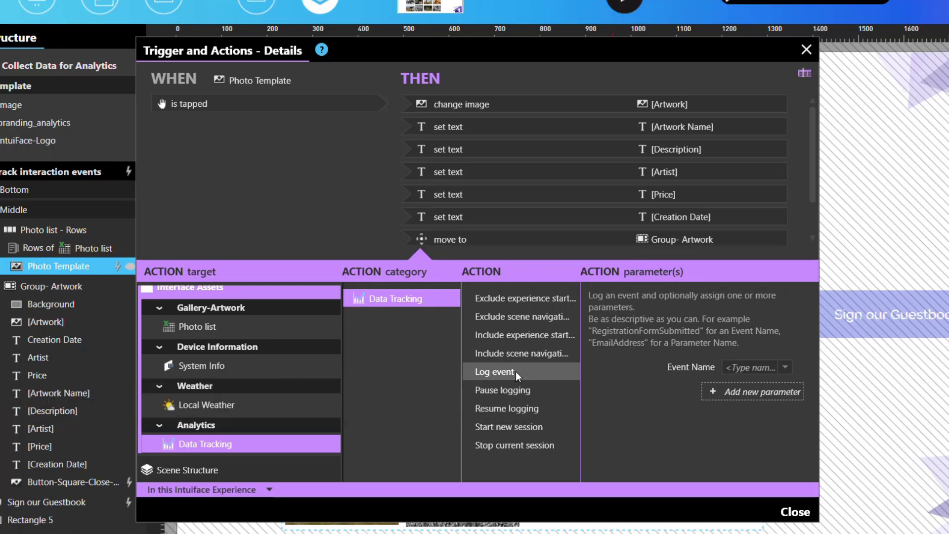
left_click(514, 371)
Set the logged event's name to the suggested Photo Seen.
left_click(788, 364)
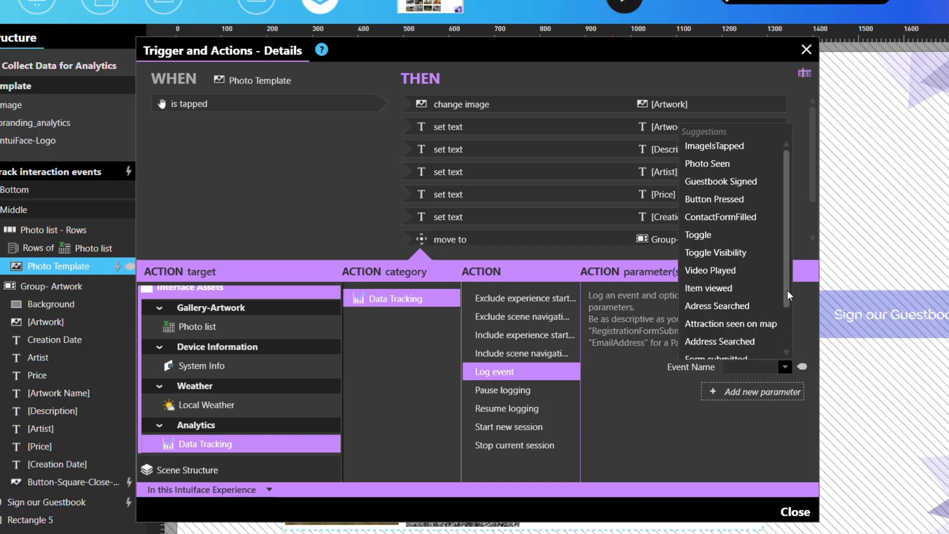
left_click(787, 290)
left_click(786, 366)
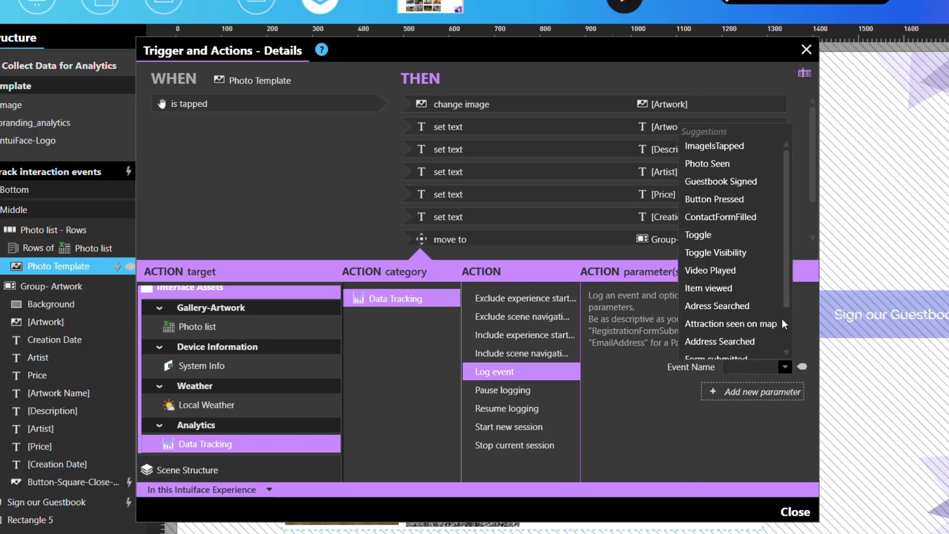
left_click(734, 163)
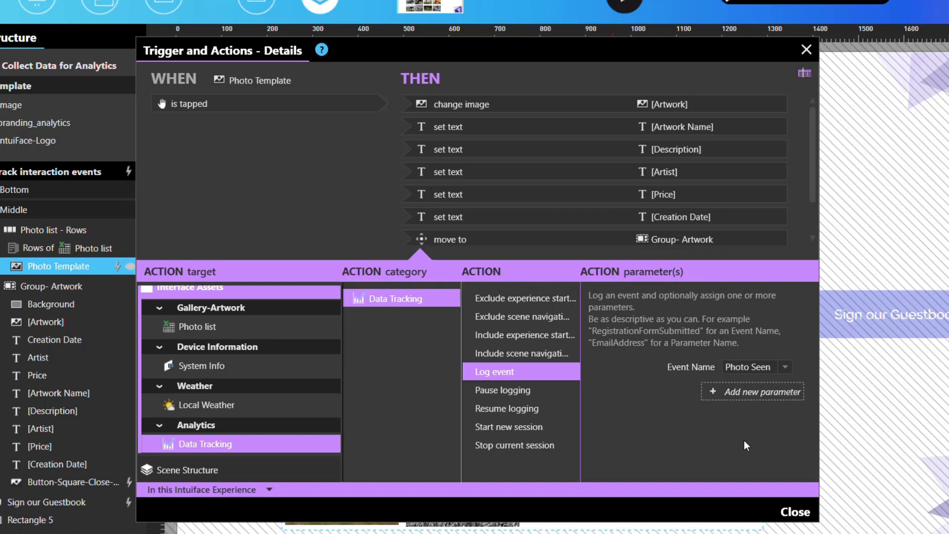
Add a parameter to the Photo Seen event and choose Name as the parameter name.
left_click(764, 392)
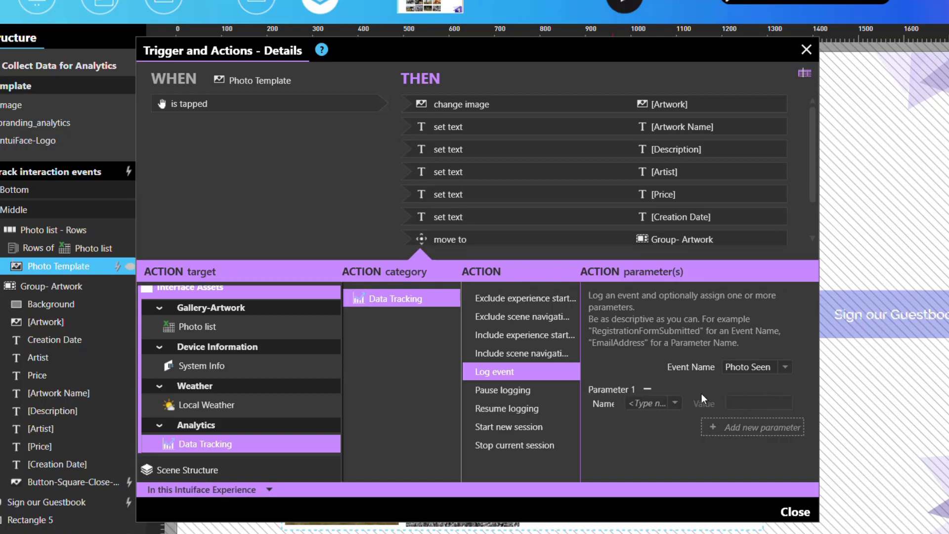
left_click(674, 403)
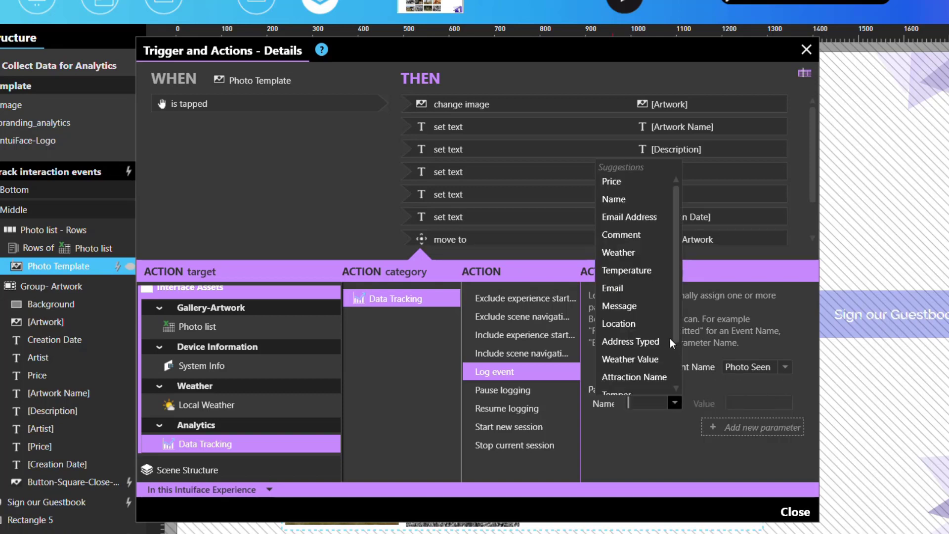
left_click(675, 332)
left_click(674, 403)
left_click(643, 203)
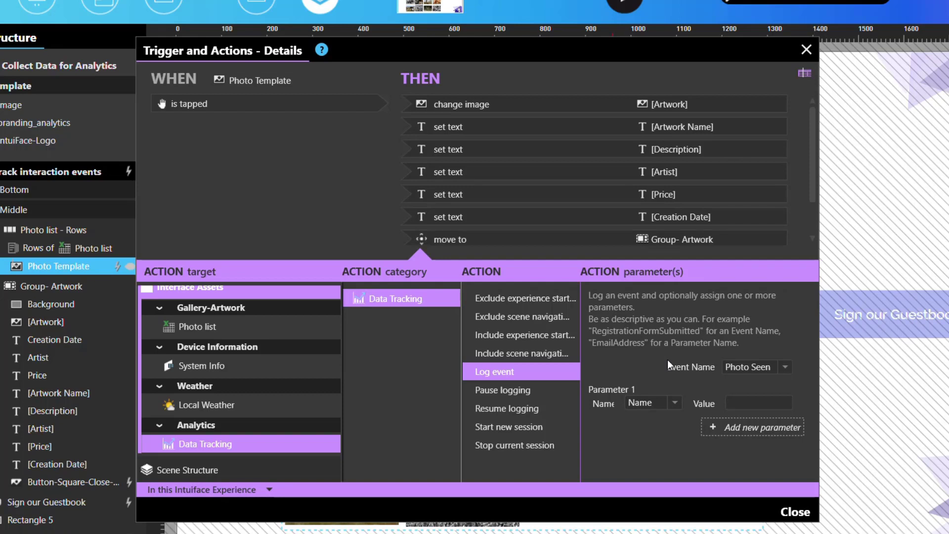
left_click(675, 402)
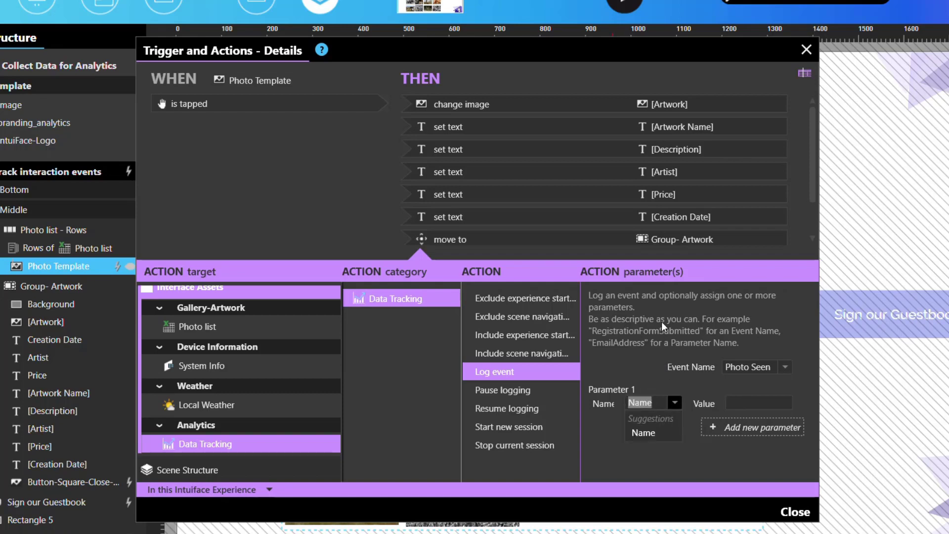
left_click(670, 384)
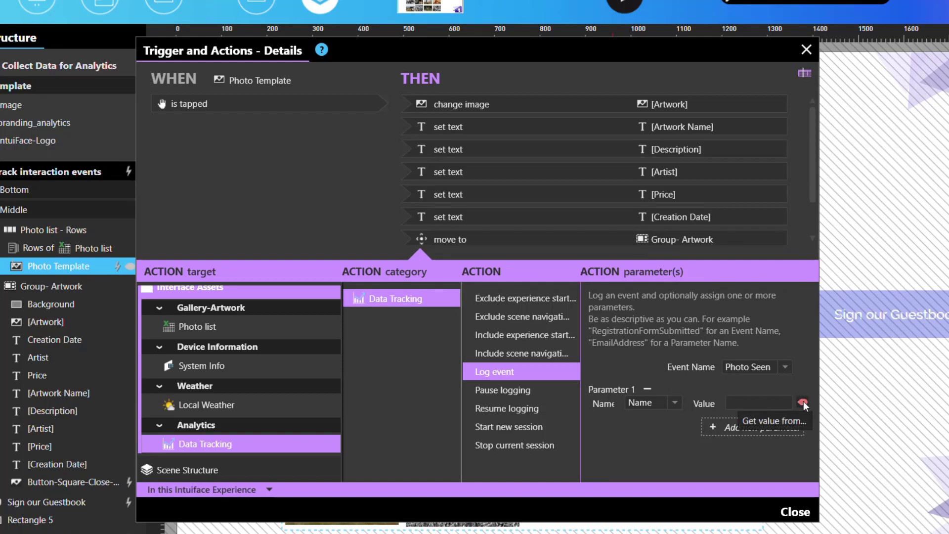
Bind the Name parameter's value to the Artwork Name of each item in the Photo list's Rows data feed.
left_click(802, 401)
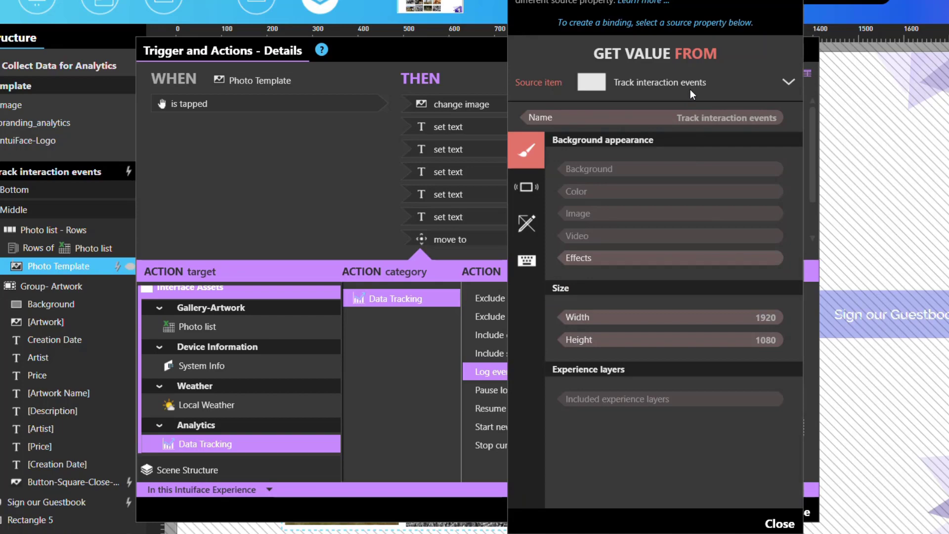
left_click(691, 74)
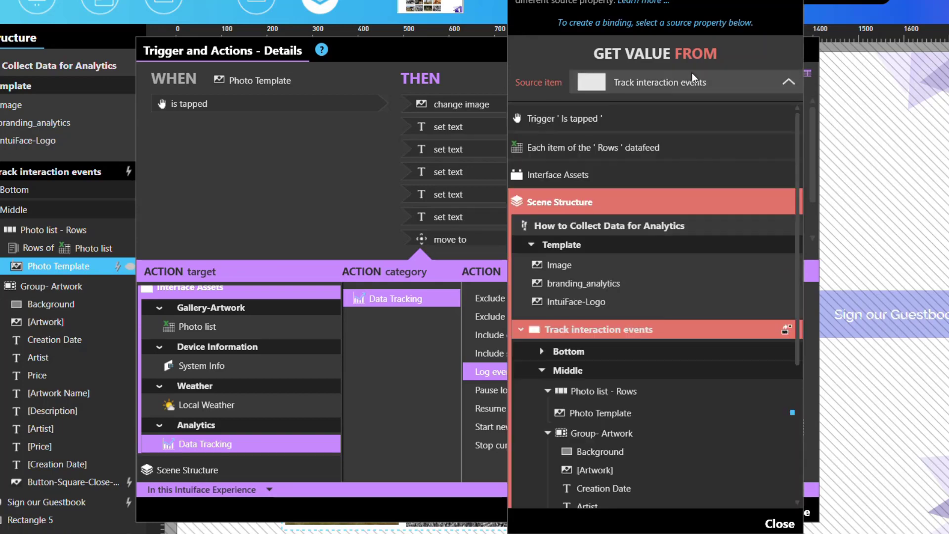
left_click(607, 150)
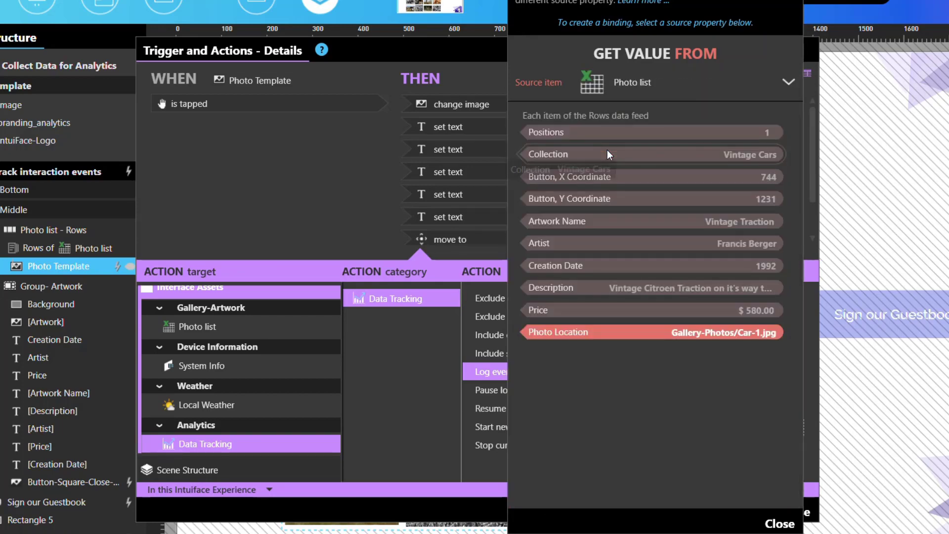
left_click(666, 217)
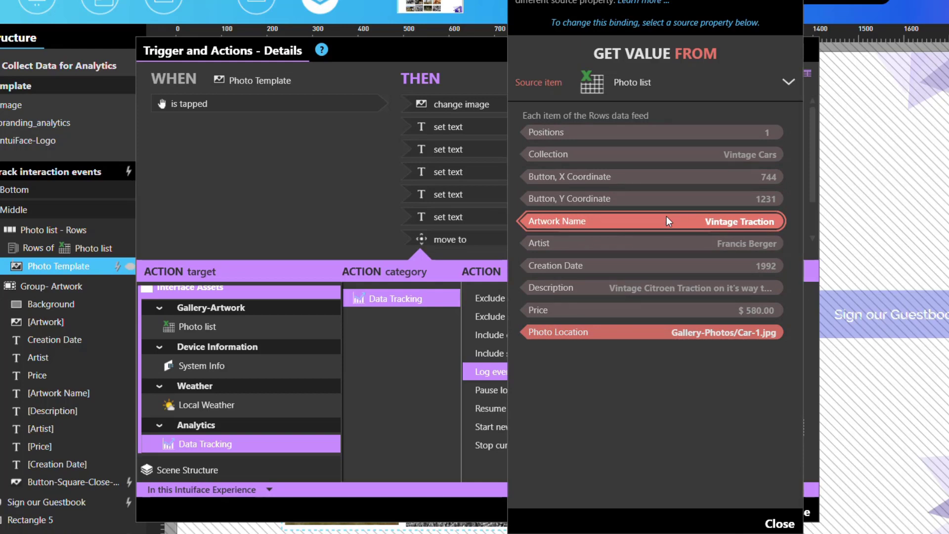
left_click(779, 523)
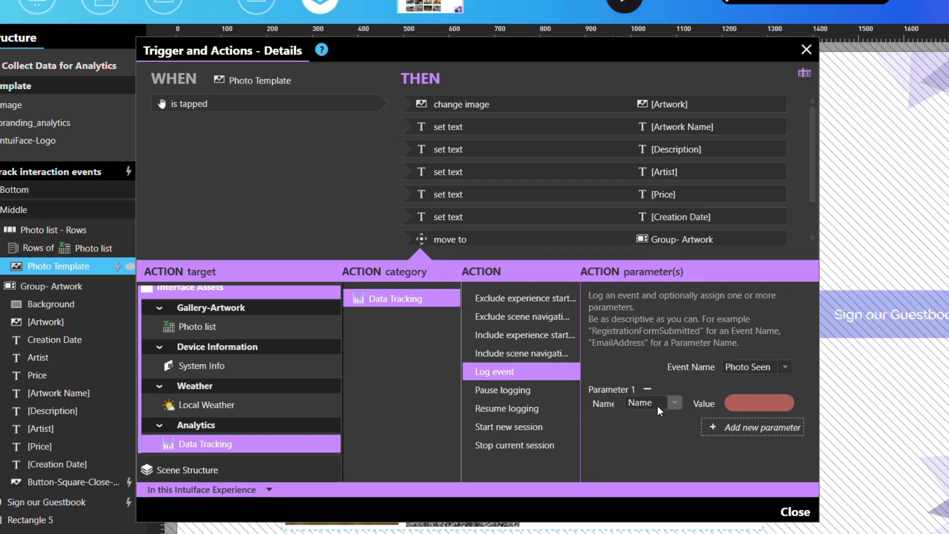
Add a second parameter to the Photo Seen event and choose Price as its name.
left_click(770, 427)
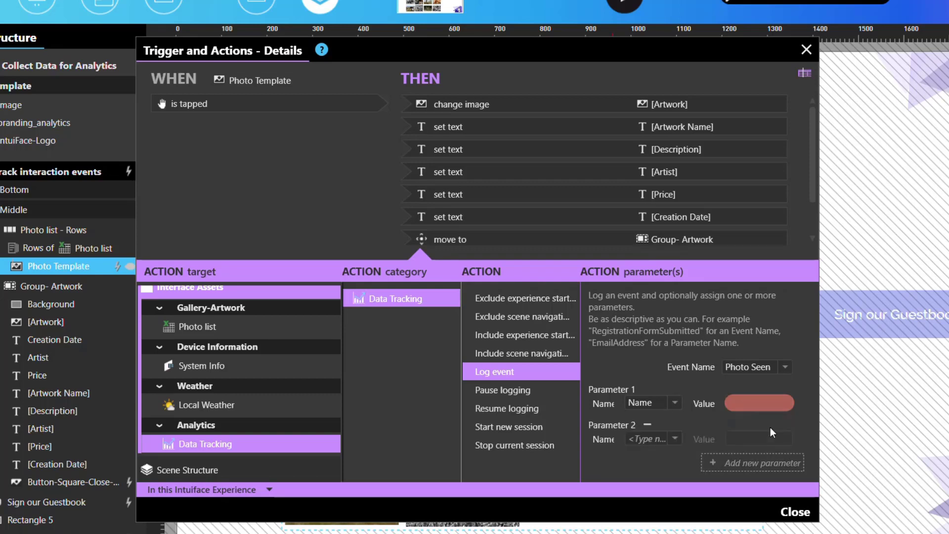
left_click(675, 437)
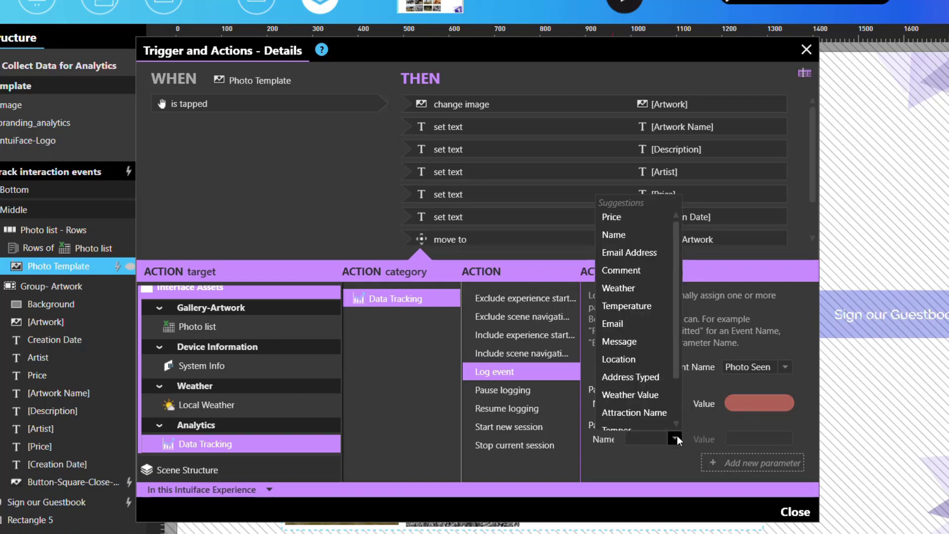
left_click(627, 215)
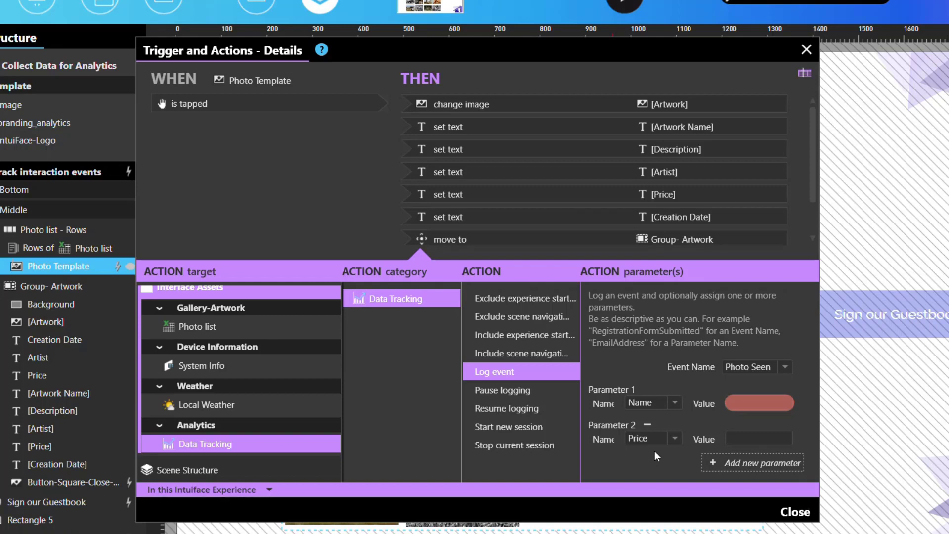
Bind the Price parameter's value to the Photo list's Price column, then close the trigger details and leave Photo Template editing.
left_click(803, 437)
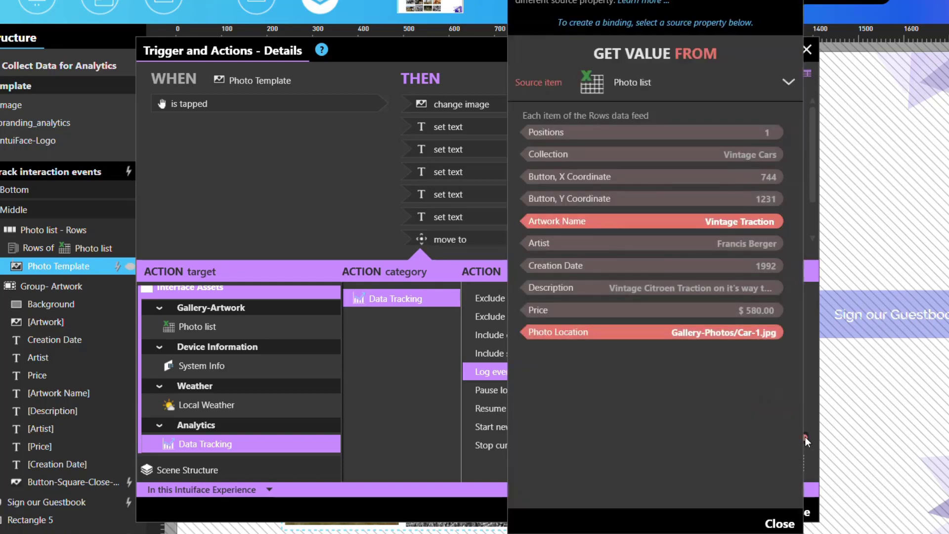
left_click(598, 310)
left_click(779, 523)
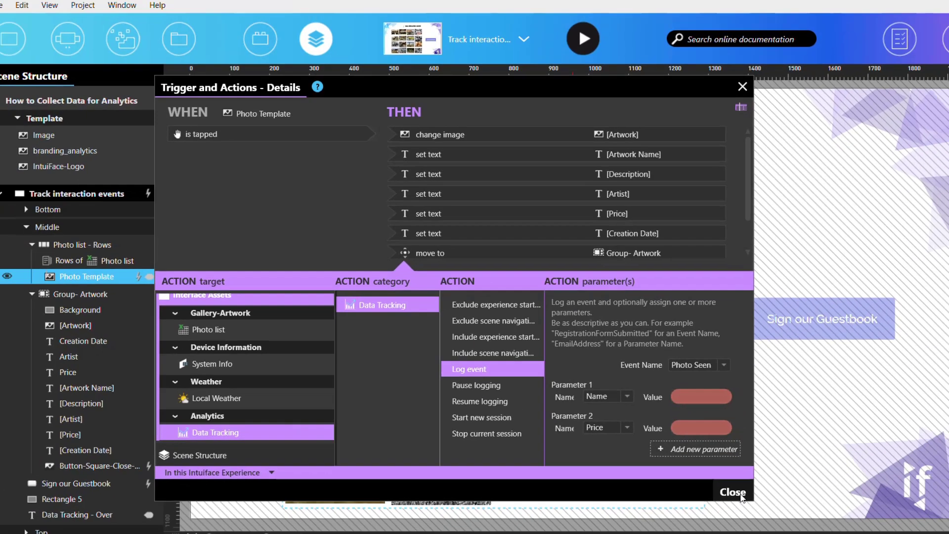
left_click(803, 511)
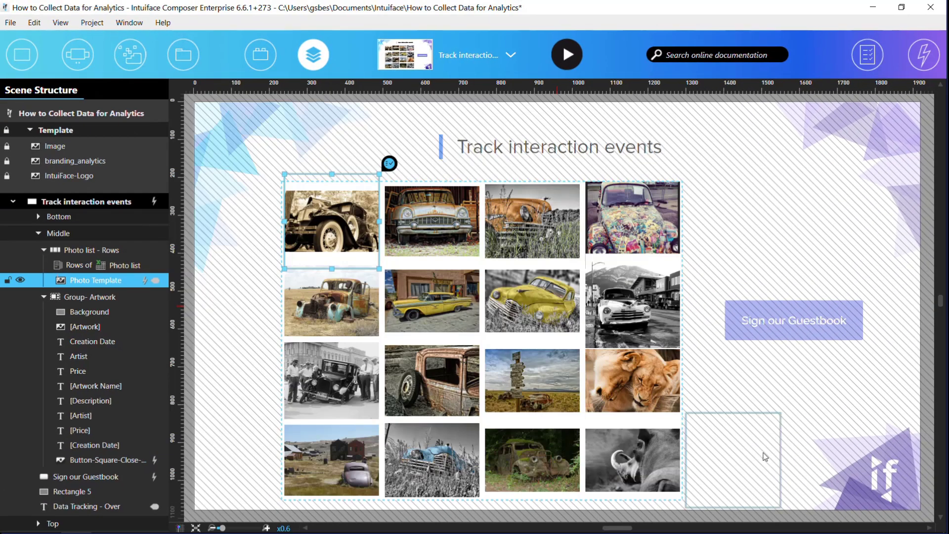
left_click(835, 194)
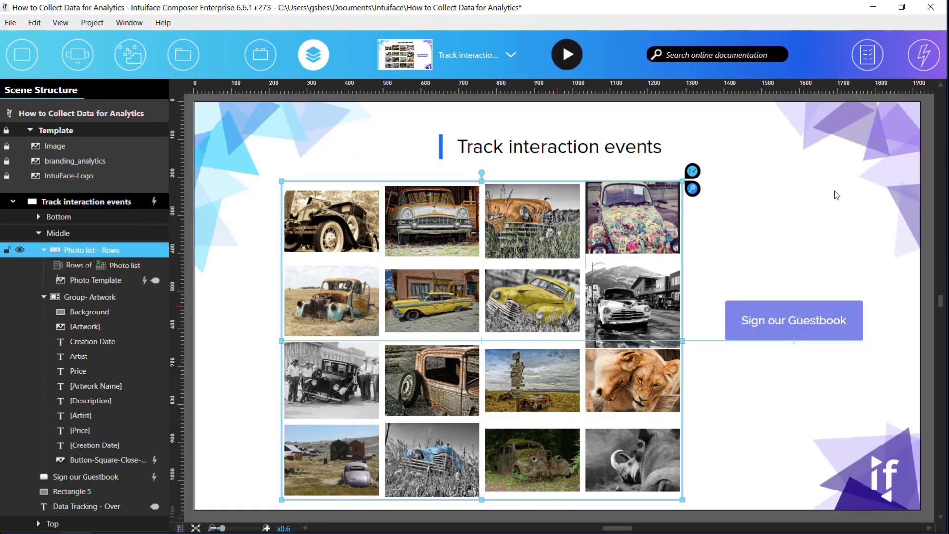